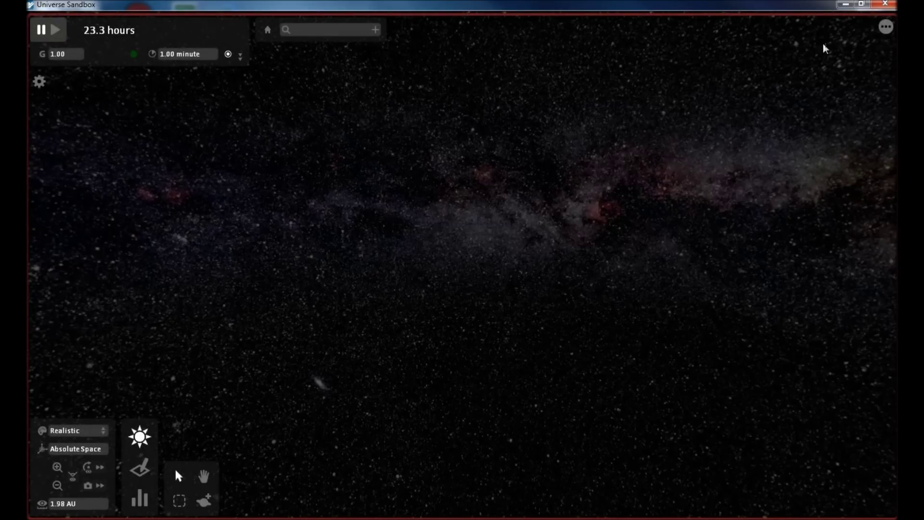
- Open the main menu to show the preset sample simulations
{"action": "left_click", "coordinate": [885, 28]}
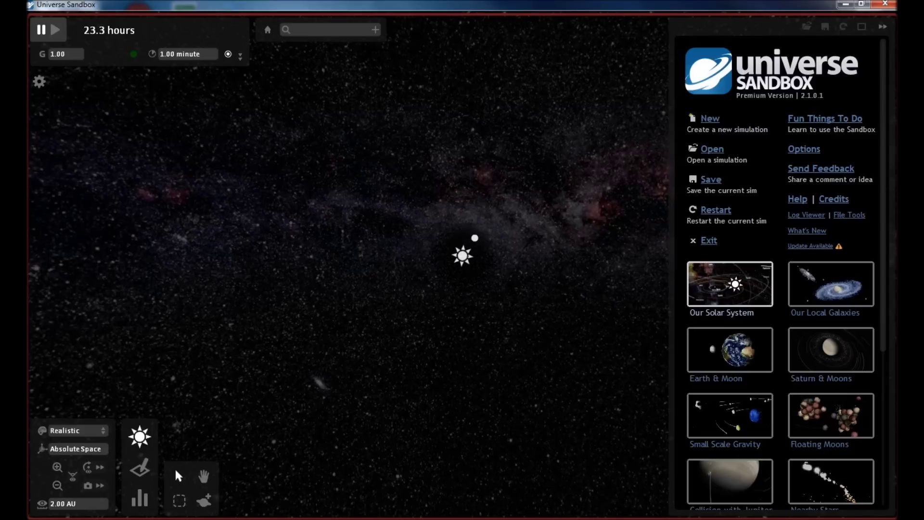
- Load Our Solar System, then tilt to a top-down view and zoom around the Sun
{"action": "left_click", "coordinate": [732, 283]}
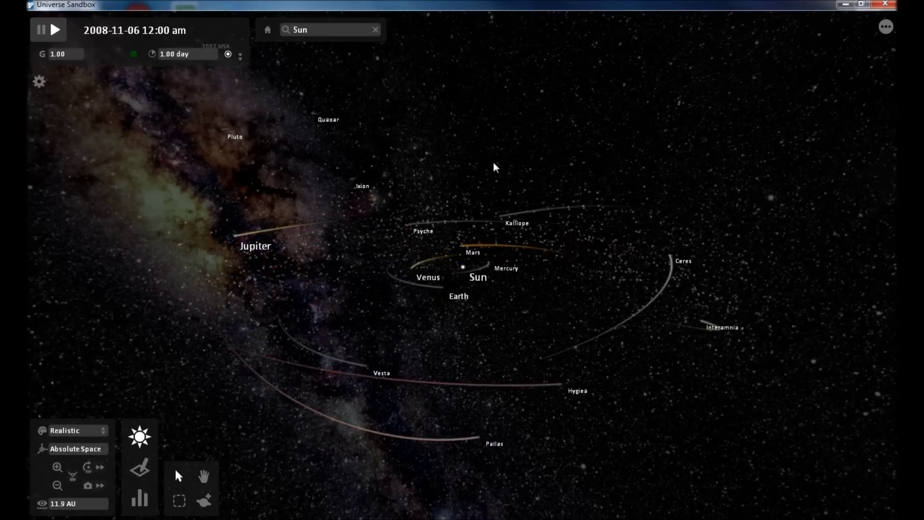
{"action": "left_click_drag", "start_coordinate": [507, 159], "coordinate": [510, 85]}
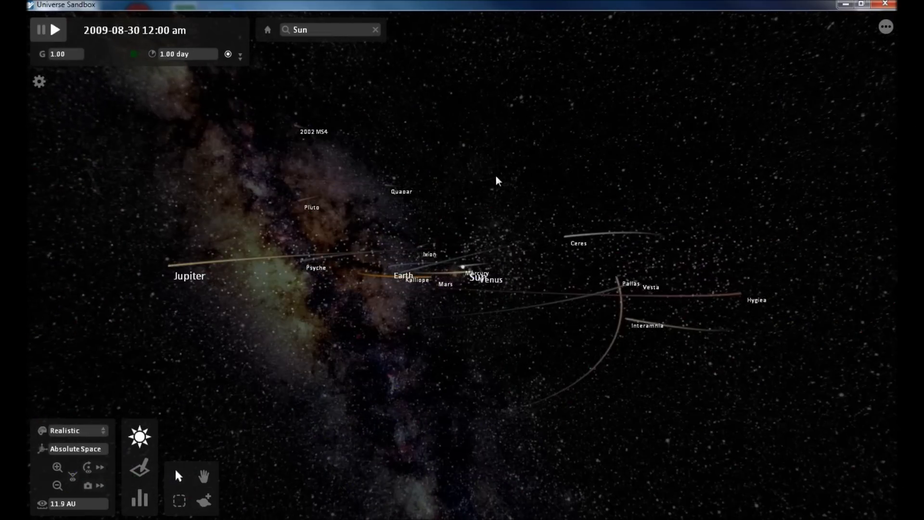
{"action": "left_click_drag", "start_coordinate": [496, 177], "coordinate": [507, 309]}
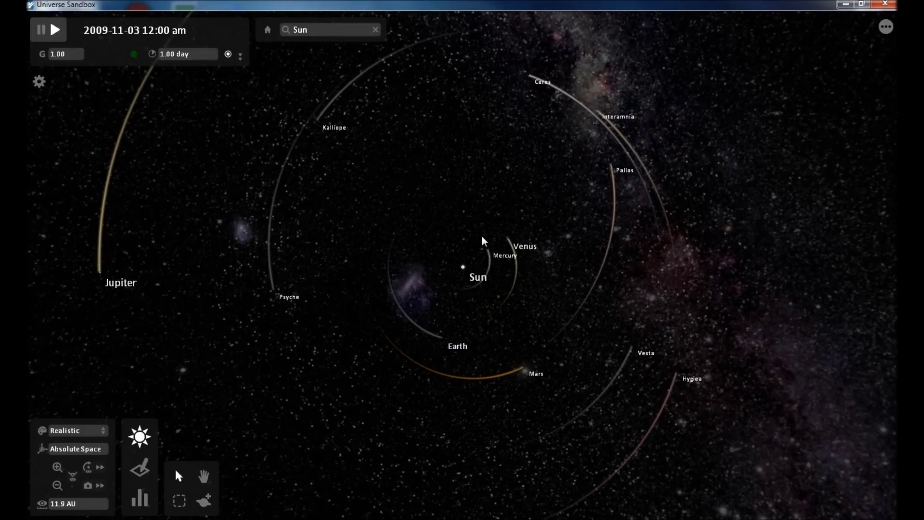
{"action": "scroll", "coordinate": [545, 267], "scroll_direction": "up", "scroll_amount": 5}
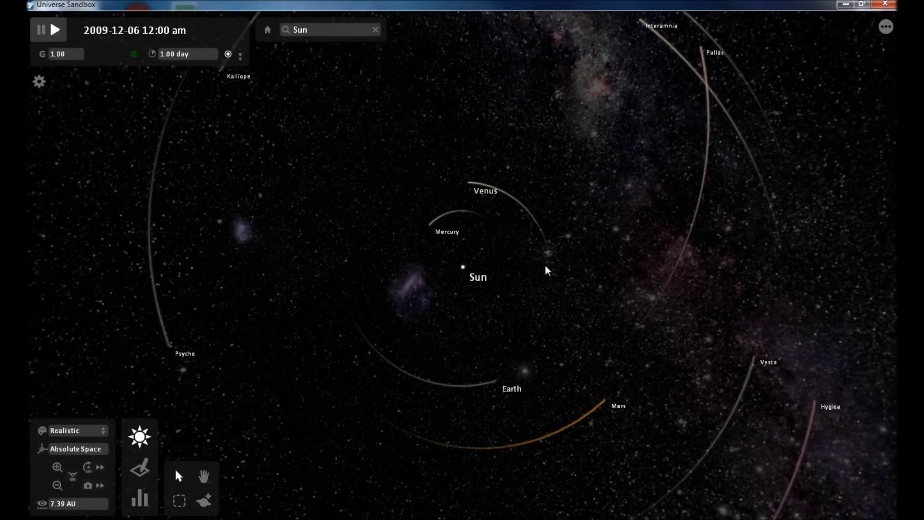
{"action": "scroll", "coordinate": [550, 270], "scroll_direction": "down", "scroll_amount": 5}
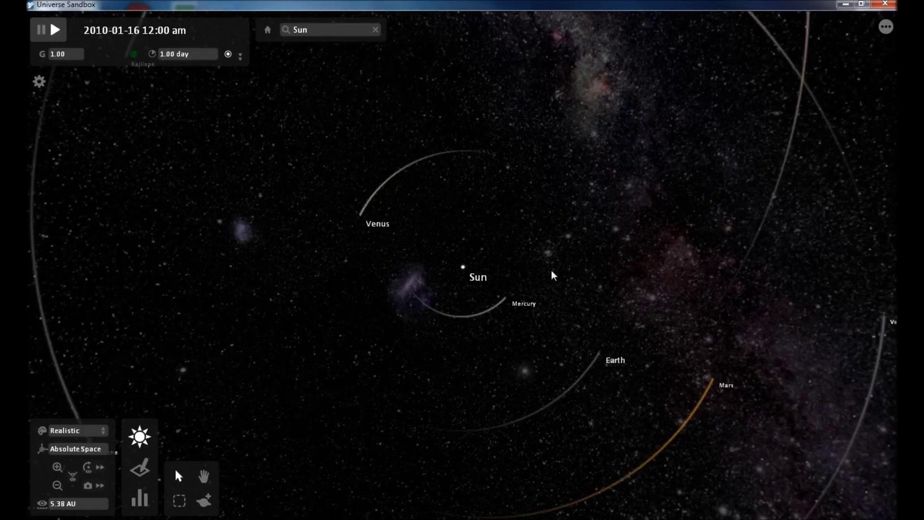
{"action": "scroll", "coordinate": [551, 272], "scroll_direction": "down", "scroll_amount": 8}
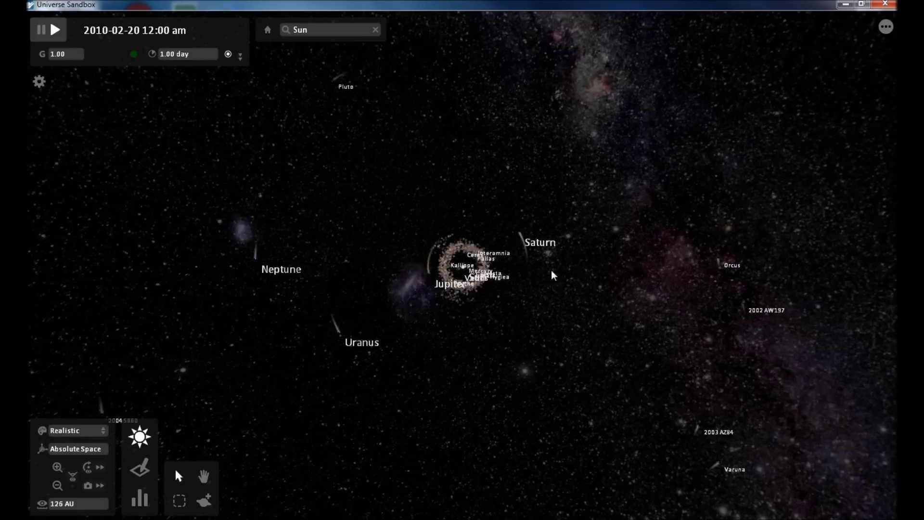
{"action": "scroll", "coordinate": [551, 270], "scroll_direction": "up", "scroll_amount": 2}
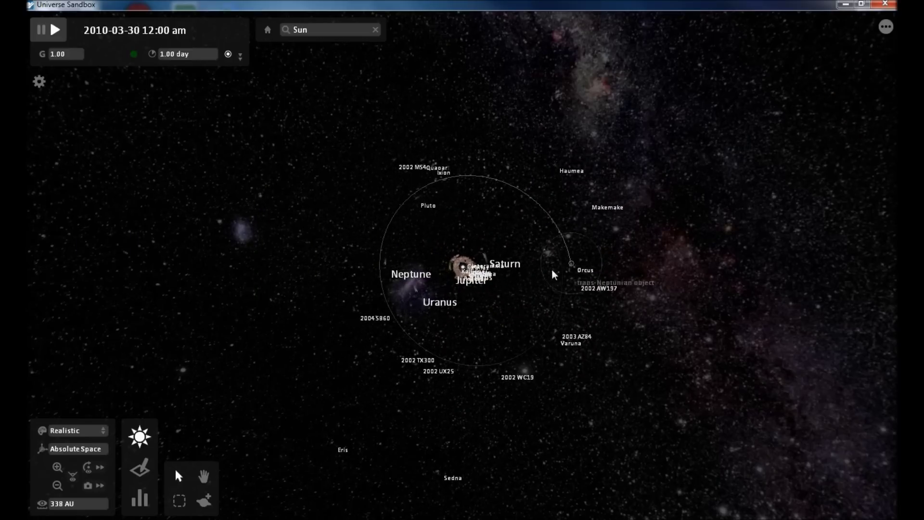
{"action": "scroll", "coordinate": [551, 269], "scroll_direction": "up", "scroll_amount": 5}
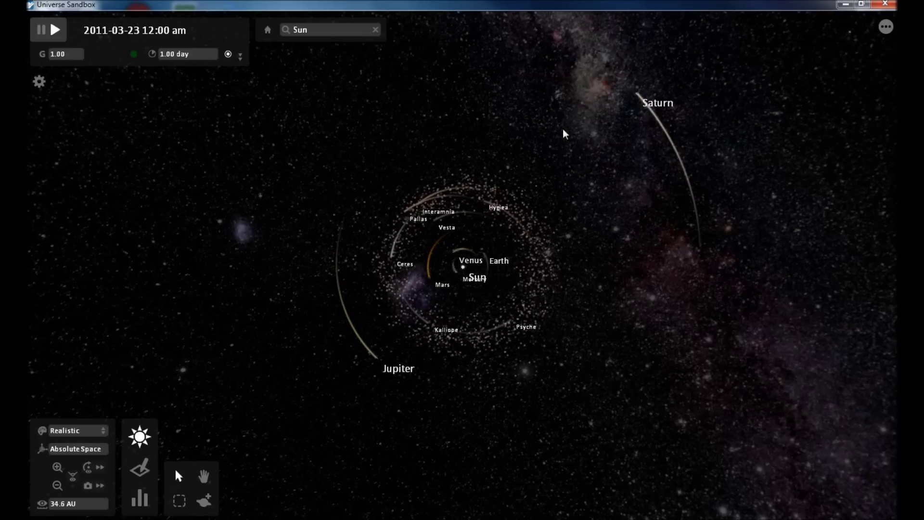
{"action": "scroll", "coordinate": [563, 130], "scroll_direction": "up", "scroll_amount": 1}
{"action": "scroll", "coordinate": [562, 129], "scroll_direction": "up", "scroll_amount": 5}
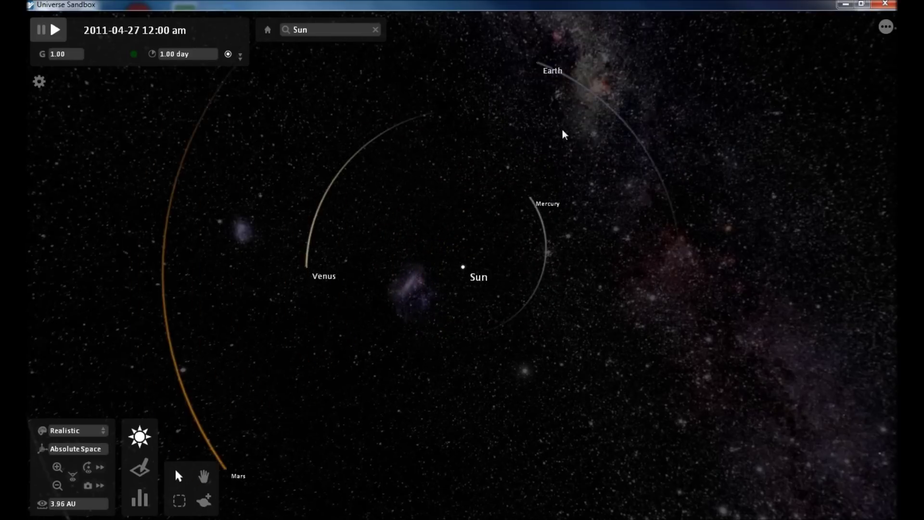
{"action": "scroll", "coordinate": [562, 129], "scroll_direction": "down", "scroll_amount": 2}
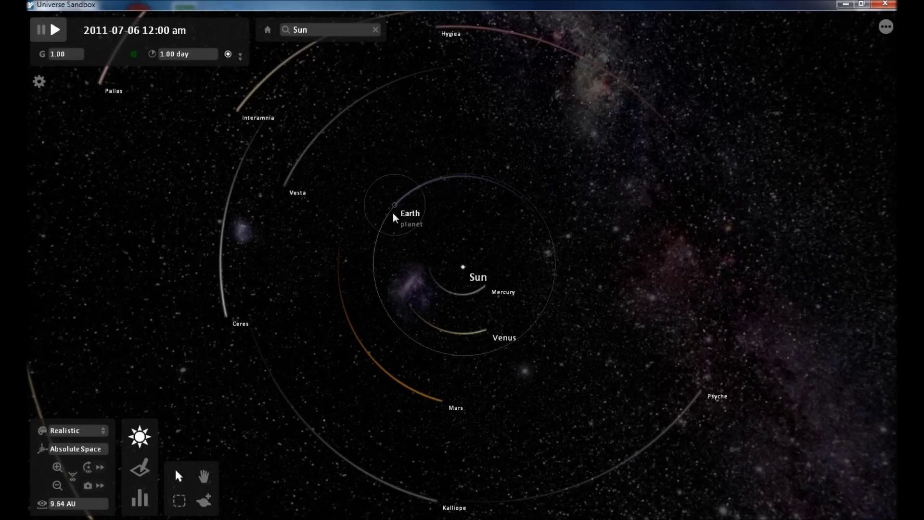
- Select Earth, browse its Physical and Dynamic property tabs, then return to Overview
{"action": "left_click", "coordinate": [391, 215]}
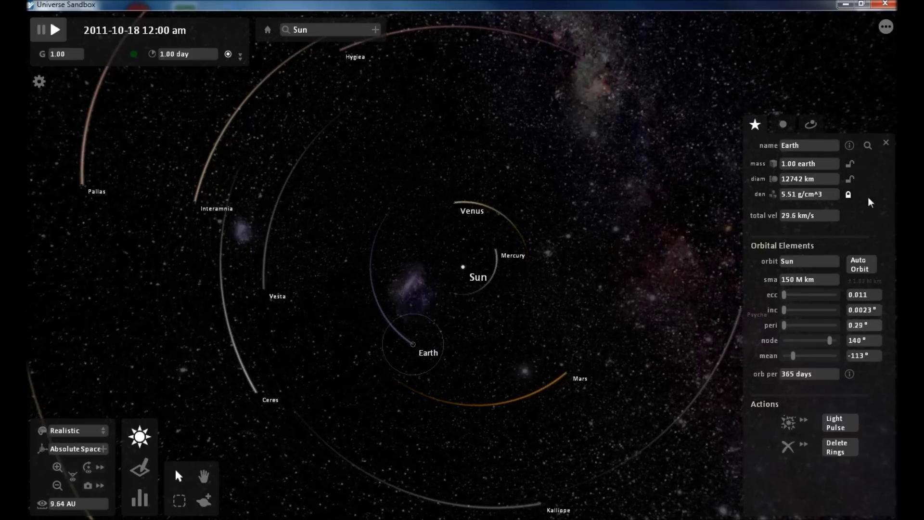
{"action": "left_click", "coordinate": [783, 124]}
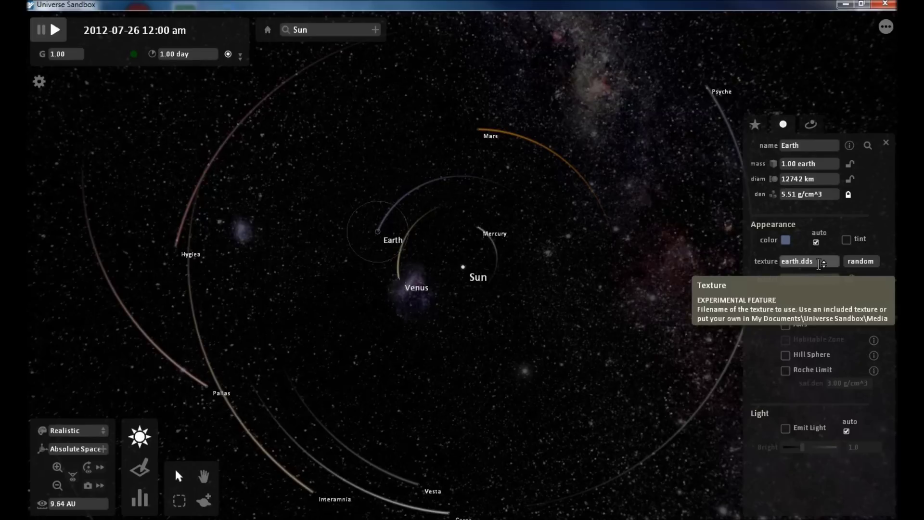
{"action": "left_click", "coordinate": [812, 126]}
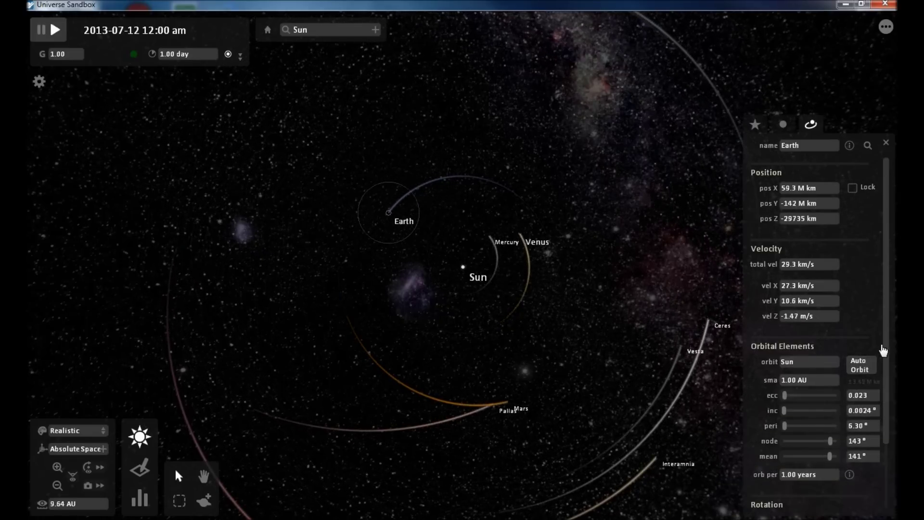
{"action": "left_click_drag", "start_coordinate": [887, 362], "coordinate": [888, 437]}
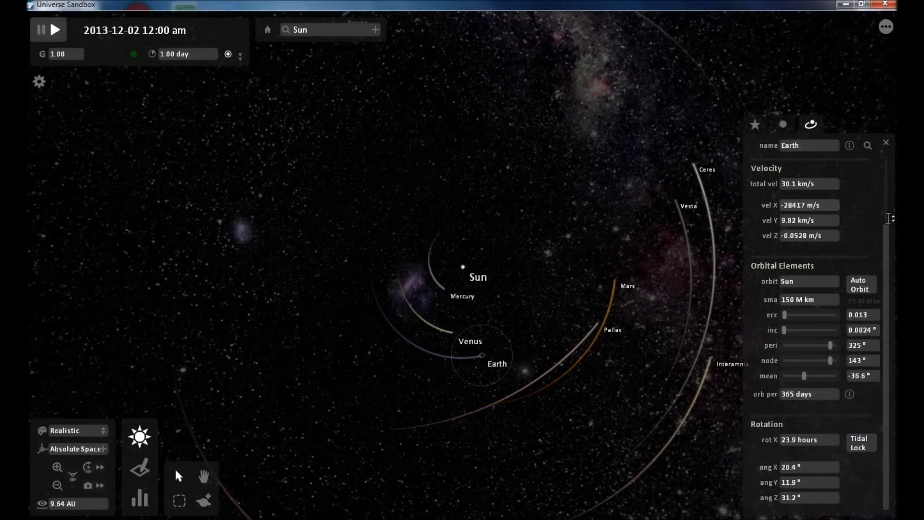
{"action": "left_click_drag", "start_coordinate": [888, 238], "coordinate": [890, 159]}
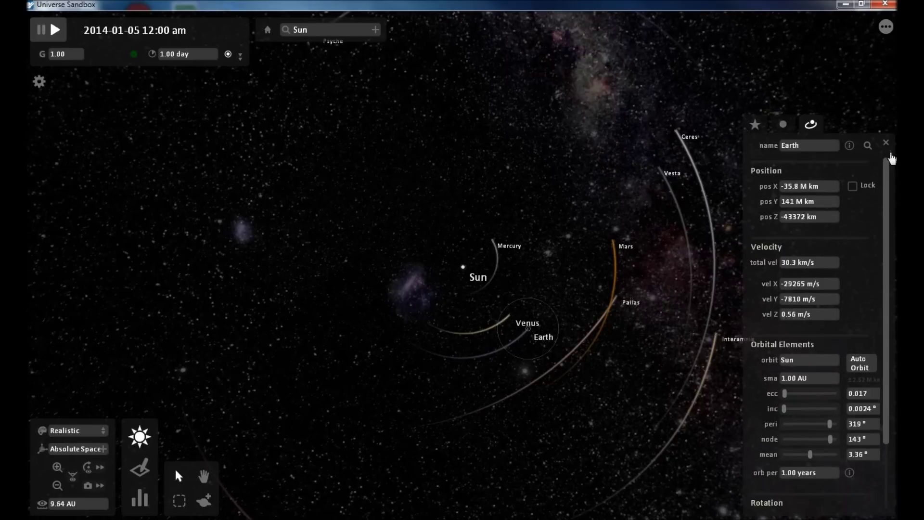
{"action": "left_click", "coordinate": [755, 126]}
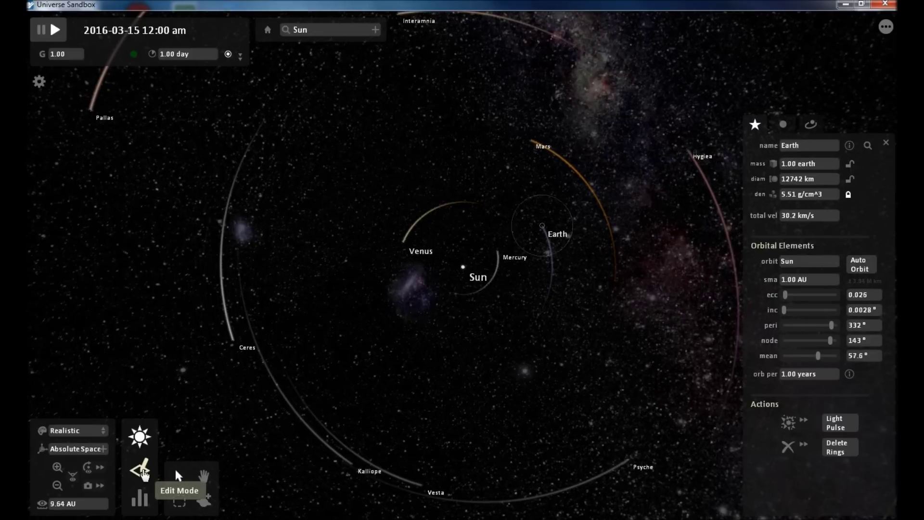
{"action": "left_click", "coordinate": [144, 474]}
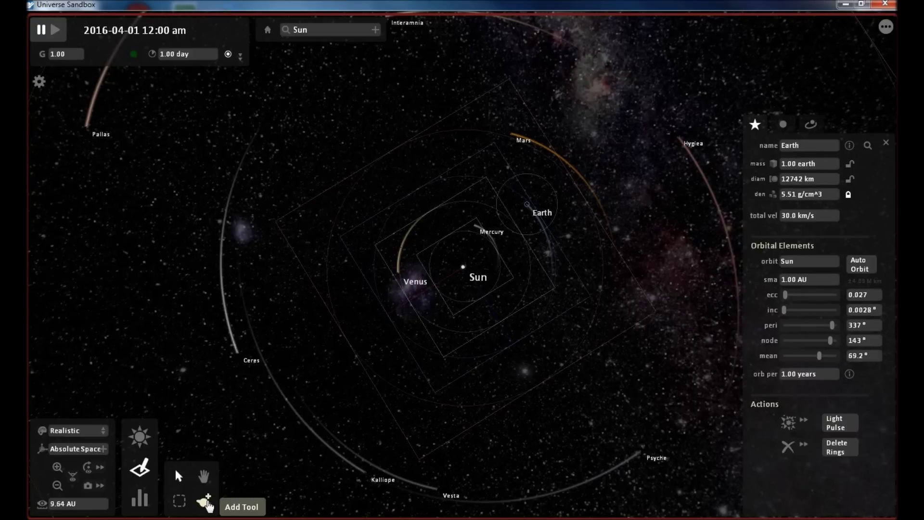
{"action": "left_click", "coordinate": [140, 439]}
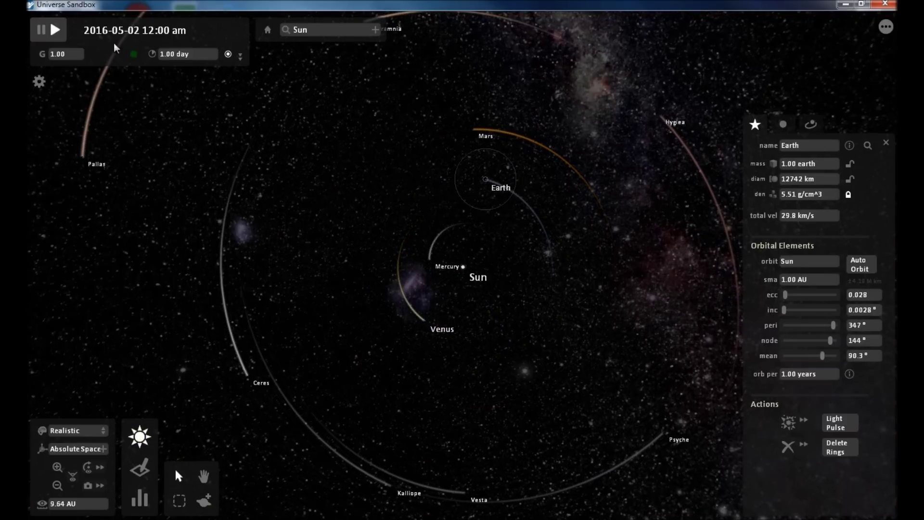
- Pause the solar system simulation, then resume it
{"action": "left_click", "coordinate": [43, 34]}
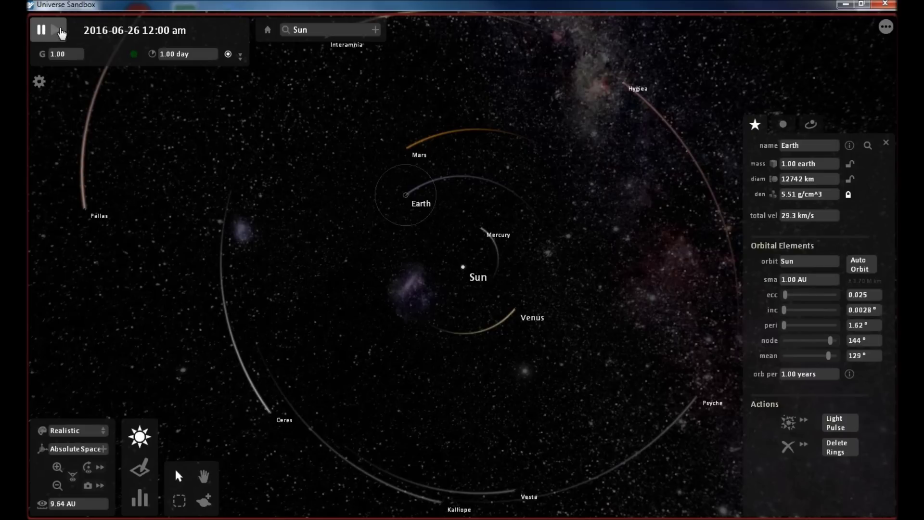
{"action": "left_click", "coordinate": [61, 32]}
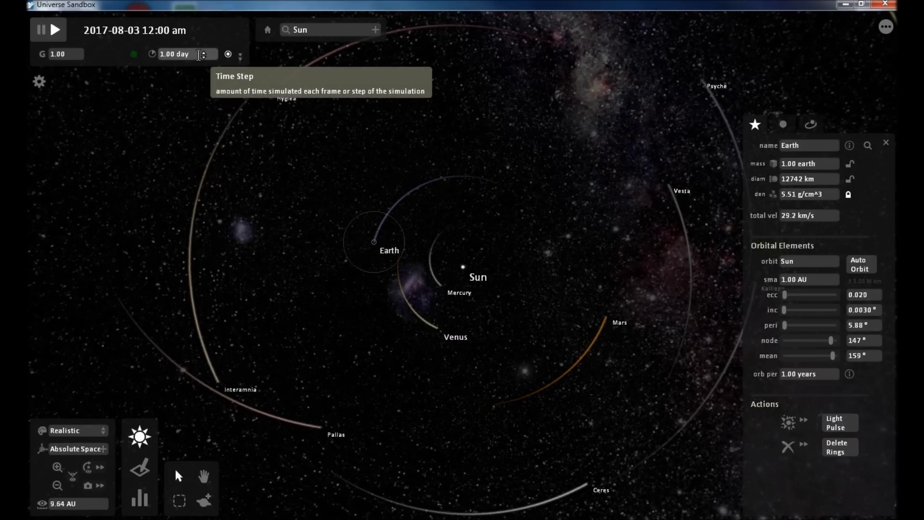
{"action": "left_click", "coordinate": [240, 55]}
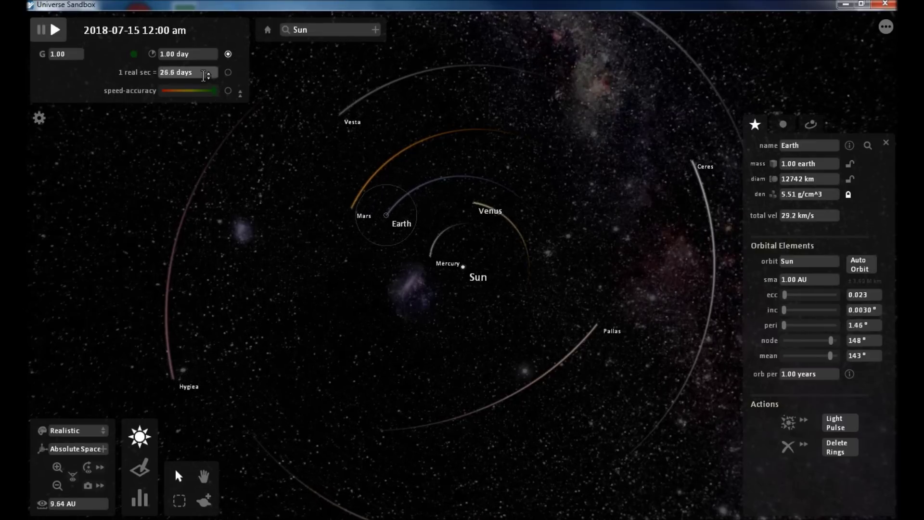
{"action": "mouse_move", "coordinate": [152, 67]}
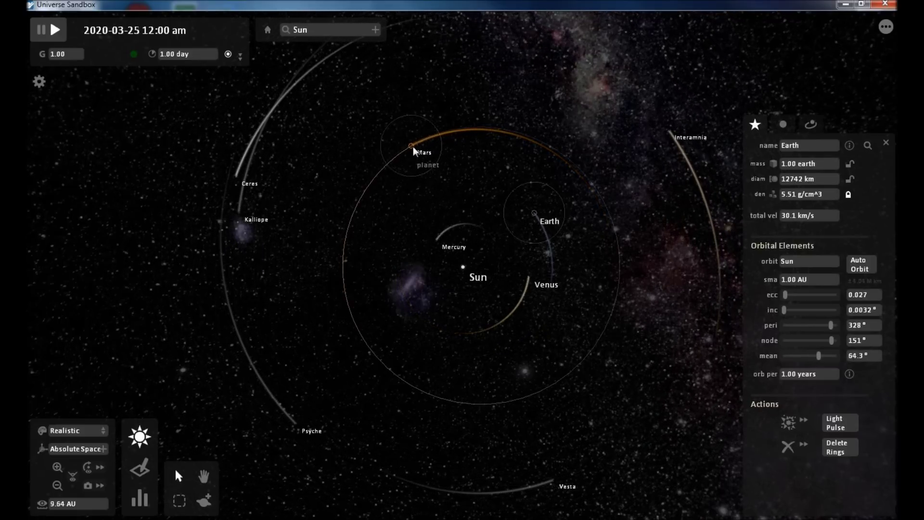
- Select Mars and centre the camera on it
{"action": "left_click", "coordinate": [413, 147]}
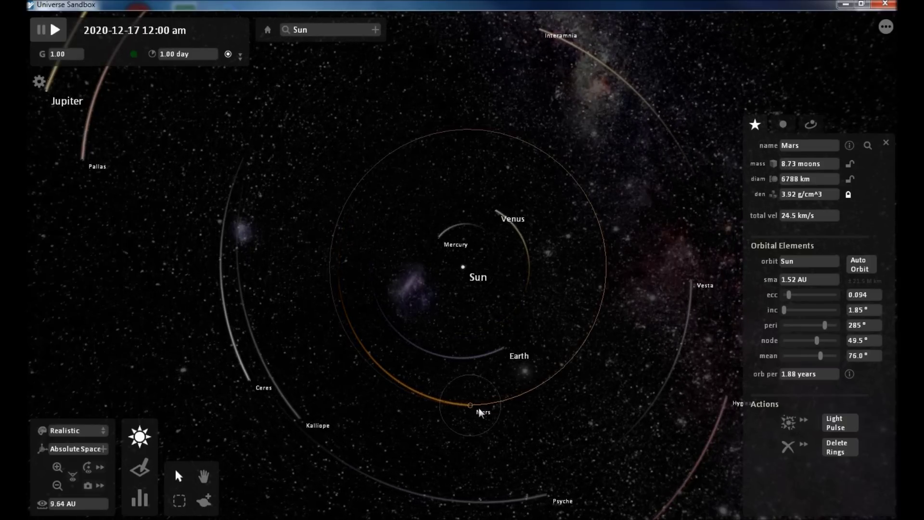
{"action": "double_click", "coordinate": [479, 409]}
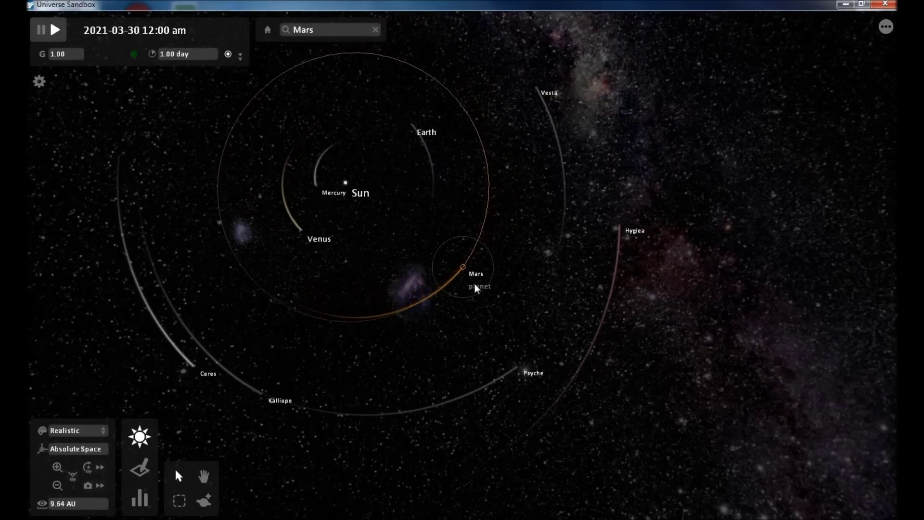
{"action": "scroll", "coordinate": [497, 302], "scroll_direction": "up", "scroll_amount": 10}
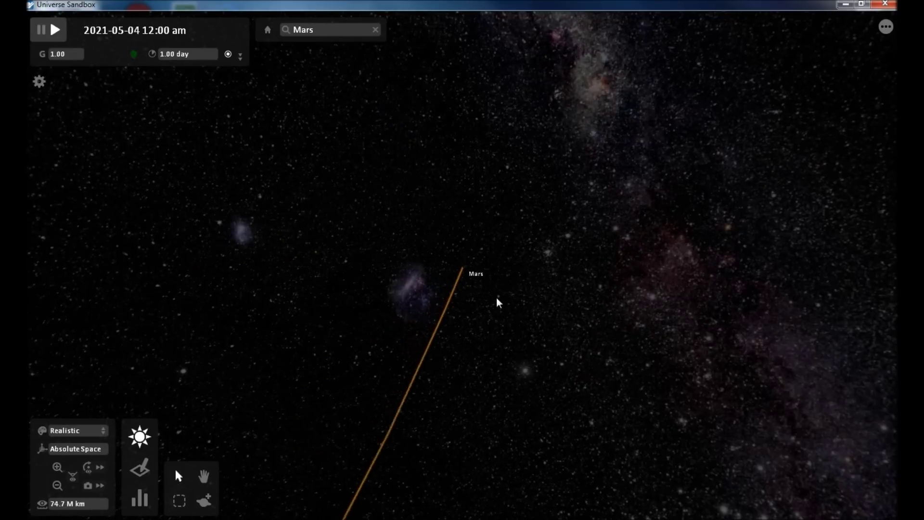
- Zoom in close on Mars, then turn off the camera orbit
{"action": "scroll", "coordinate": [498, 302], "scroll_direction": "up", "scroll_amount": 15}
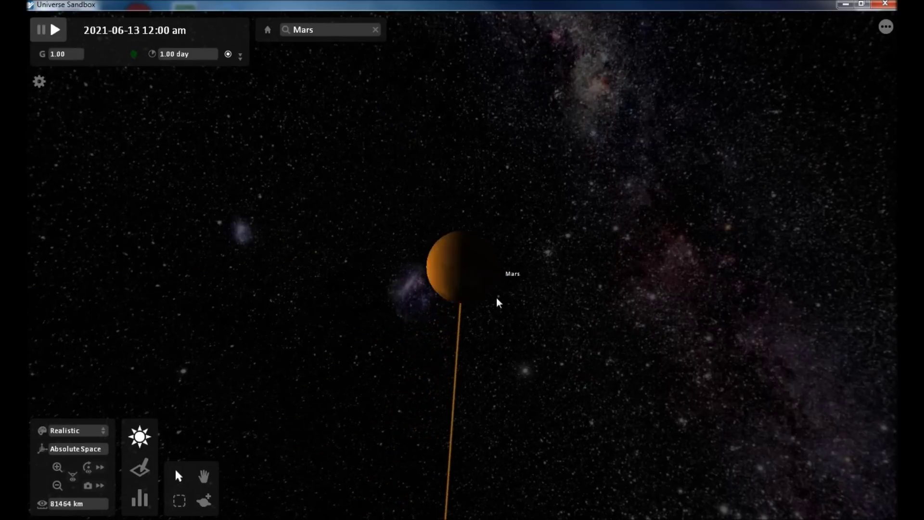
{"action": "scroll", "coordinate": [496, 297], "scroll_direction": "up", "scroll_amount": 3}
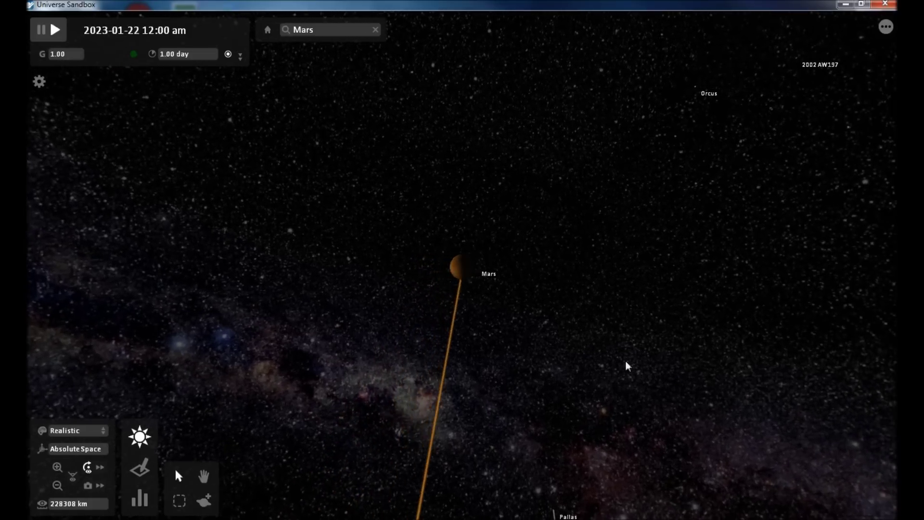
{"action": "left_click", "coordinate": [88, 473]}
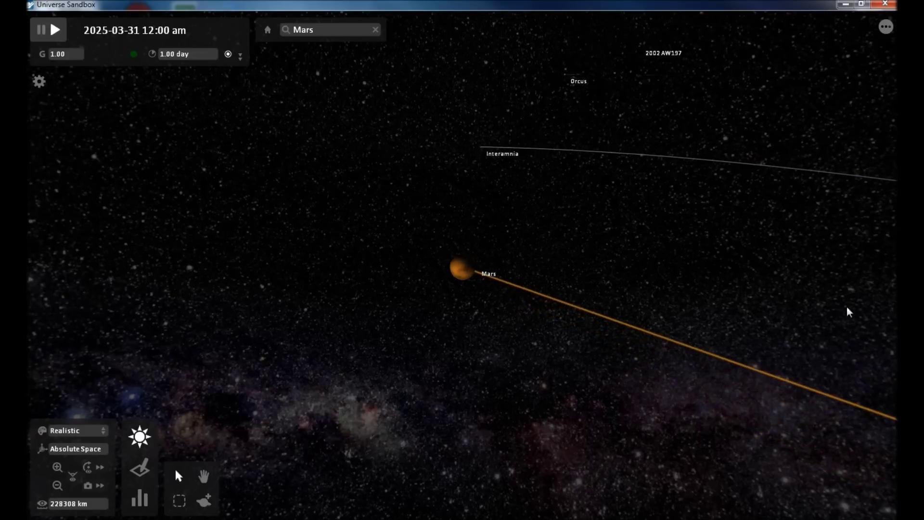
- Zoom out to about 5 AU, bringing the Sun, Earth, Venus and asteroids into view
{"action": "scroll", "coordinate": [356, 407], "scroll_direction": "down", "scroll_amount": 5}
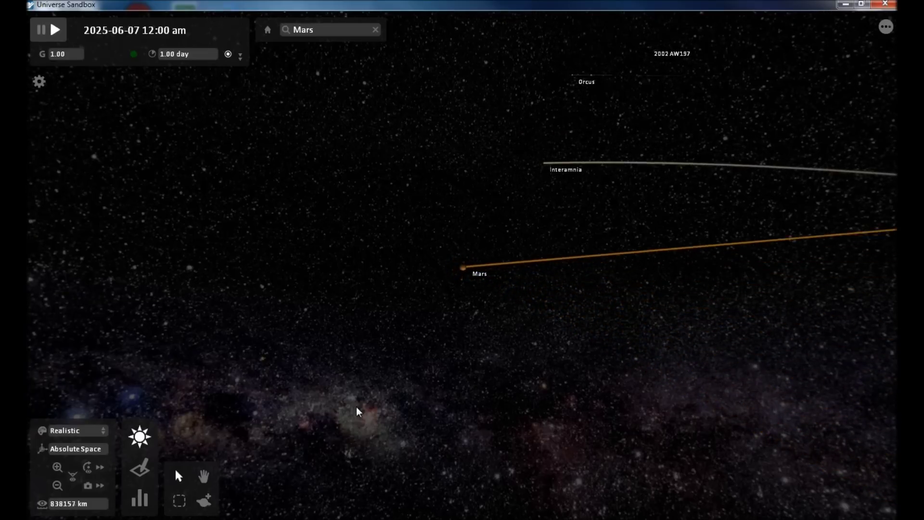
{"action": "scroll", "coordinate": [356, 406], "scroll_direction": "down", "scroll_amount": 5}
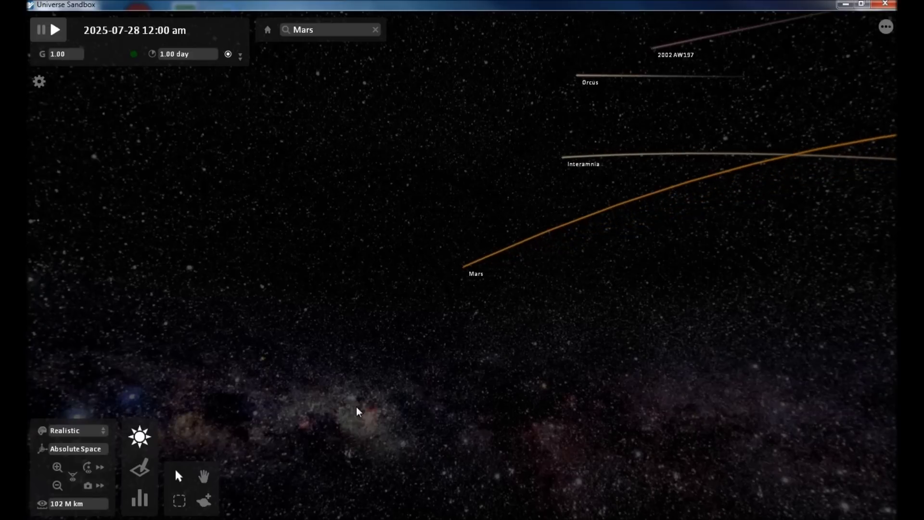
{"action": "scroll", "coordinate": [356, 406], "scroll_direction": "down", "scroll_amount": 5}
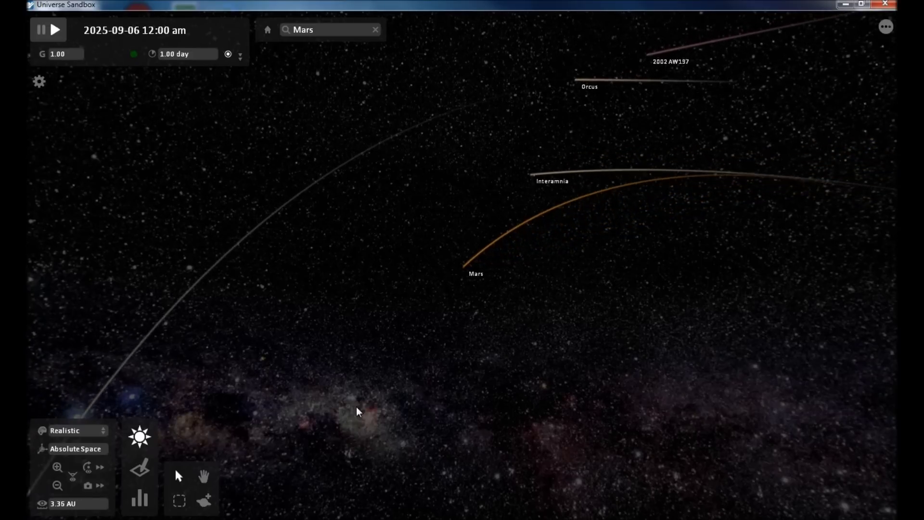
{"action": "scroll", "coordinate": [356, 406], "scroll_direction": "down", "scroll_amount": 3}
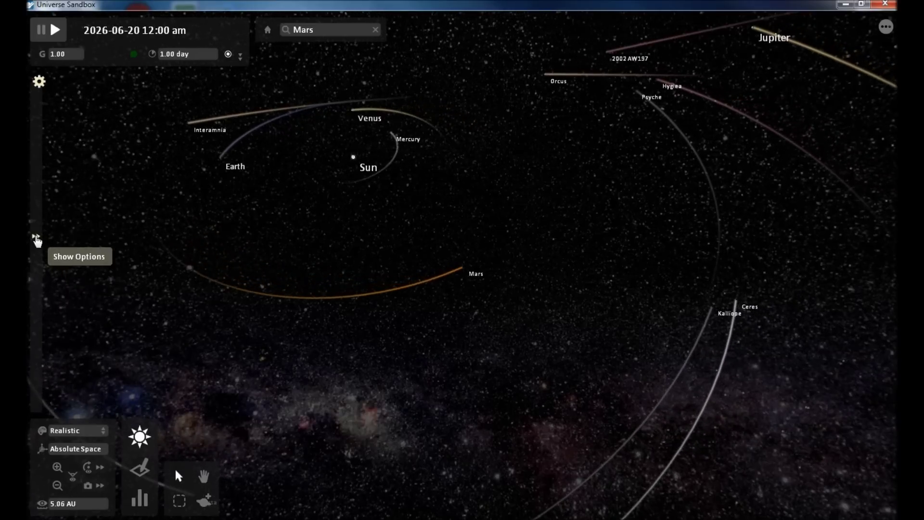
- Set the simulation's Accuracy Mode to Accurate Mode
{"action": "left_click", "coordinate": [37, 239]}
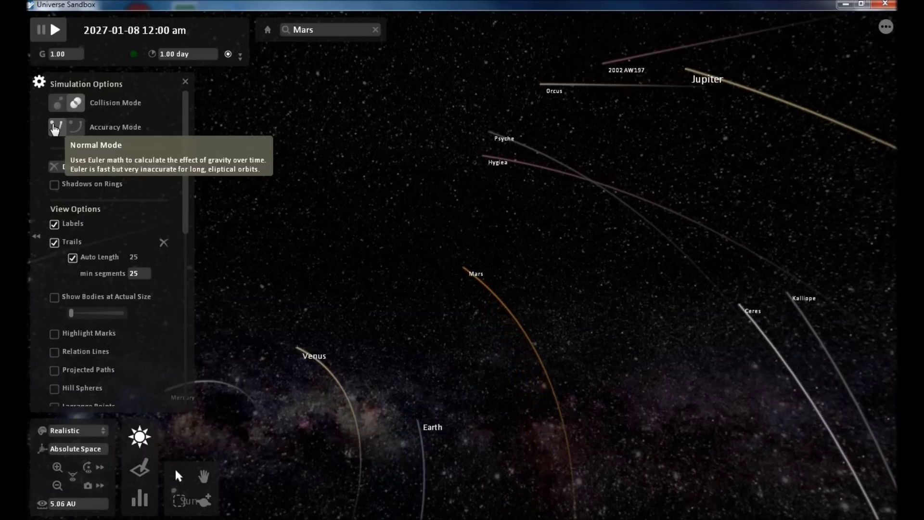
{"action": "left_click", "coordinate": [79, 132]}
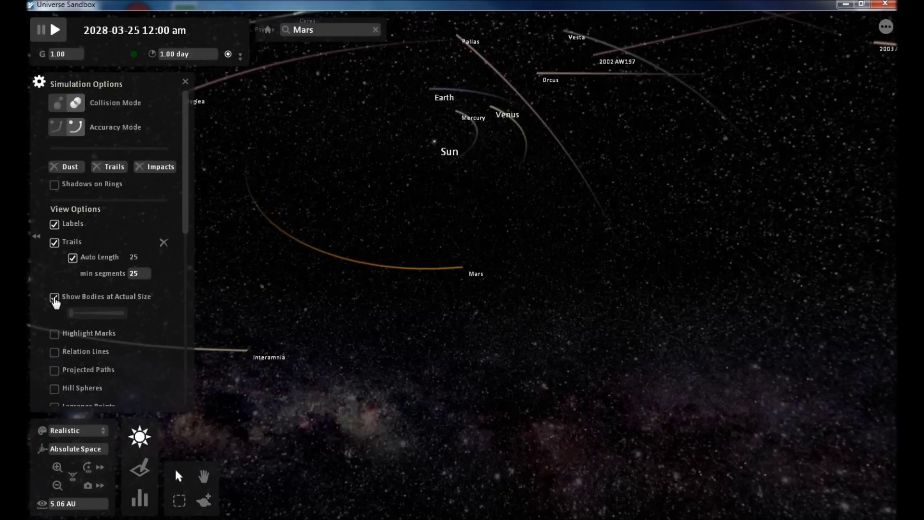
- Uncheck Show Bodies at Actual Size, and toggle Projected Paths on and back off
{"action": "left_click", "coordinate": [54, 297]}
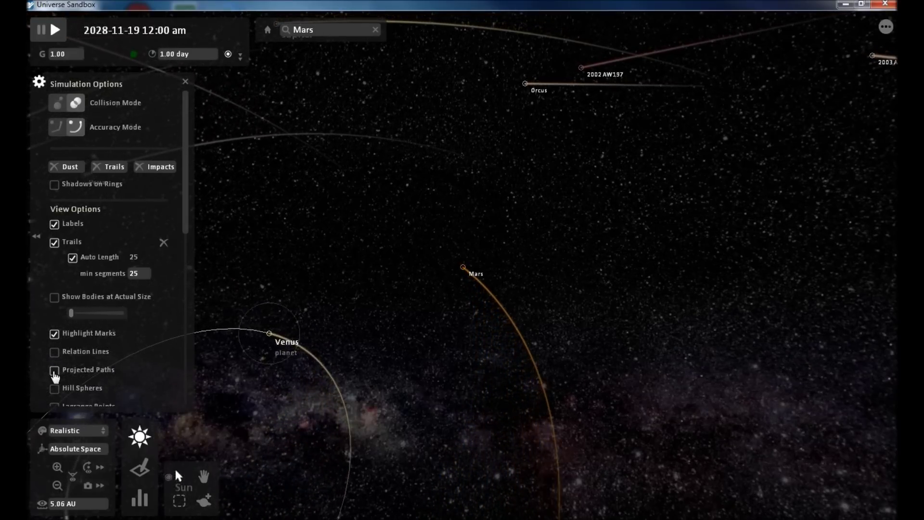
{"action": "left_click", "coordinate": [55, 375]}
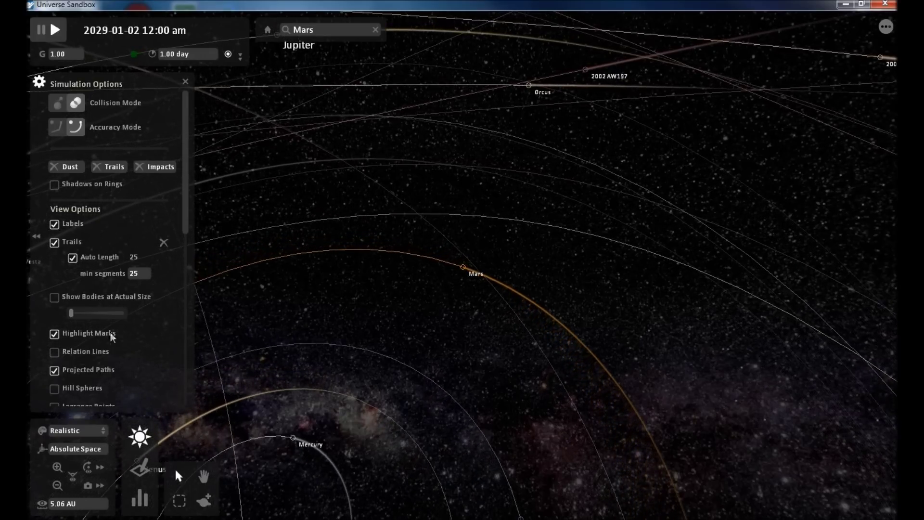
{"action": "left_click", "coordinate": [54, 371]}
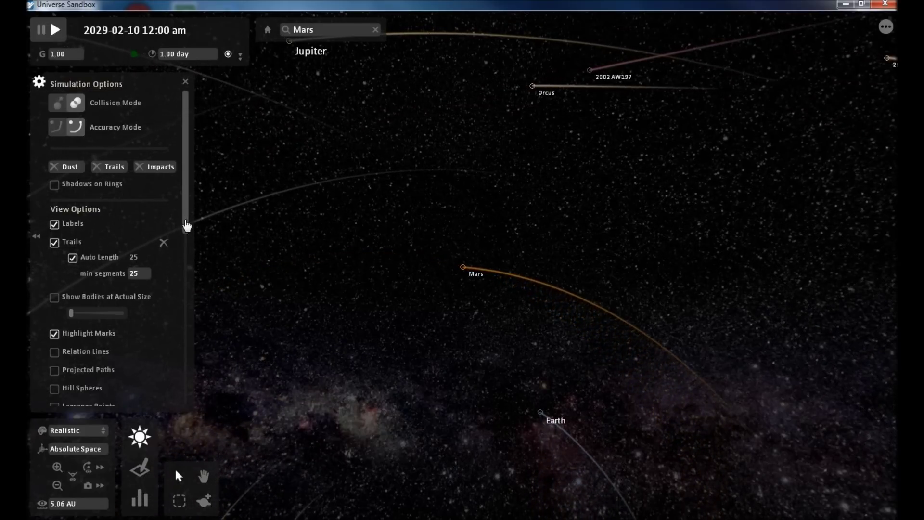
{"action": "left_click_drag", "start_coordinate": [186, 225], "coordinate": [186, 301]}
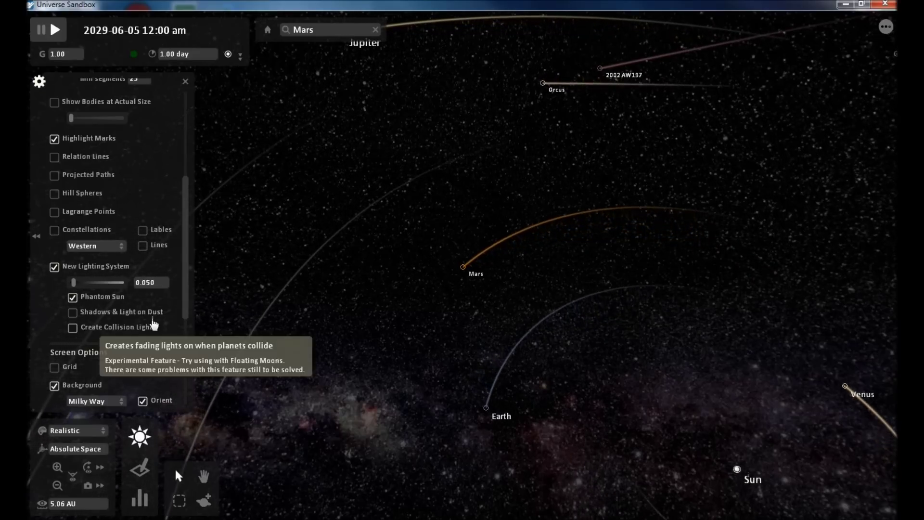
{"action": "left_click_drag", "start_coordinate": [188, 279], "coordinate": [184, 379]}
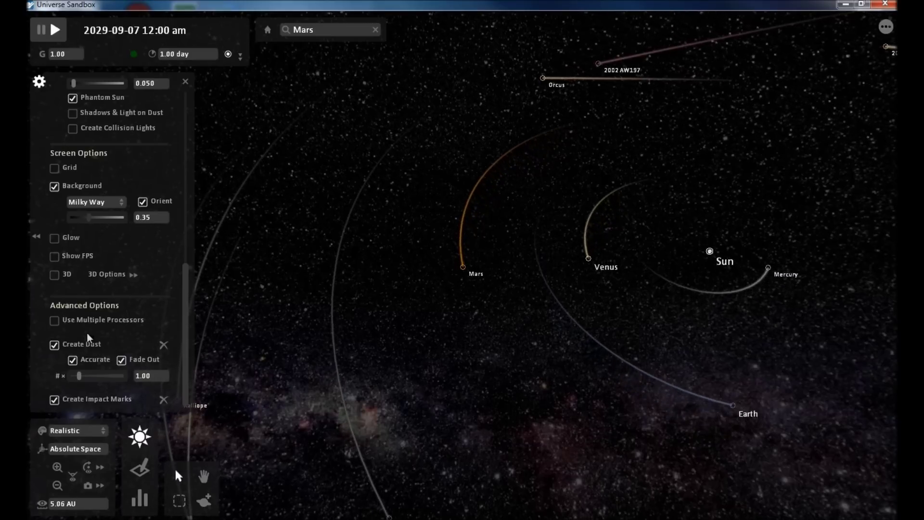
- Enable Use Multiple Processors, then close the options panel
{"action": "left_click", "coordinate": [55, 321]}
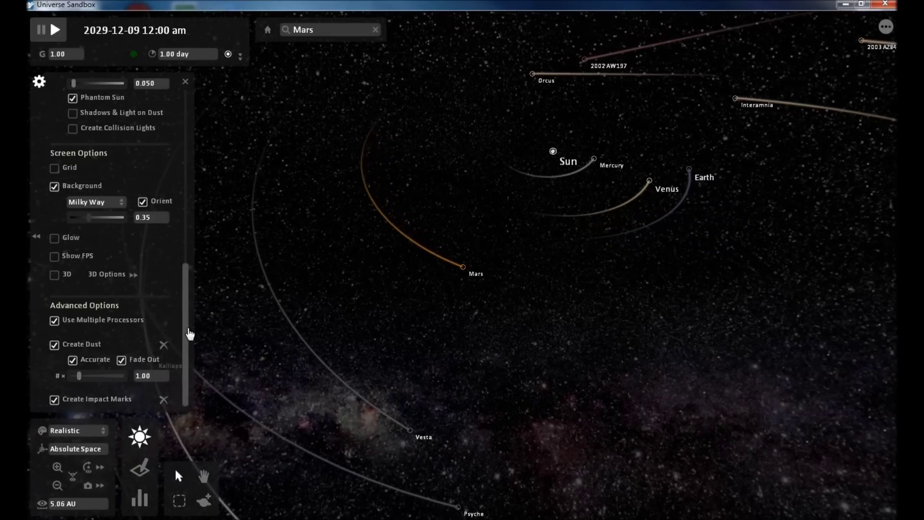
{"action": "left_click", "coordinate": [38, 239]}
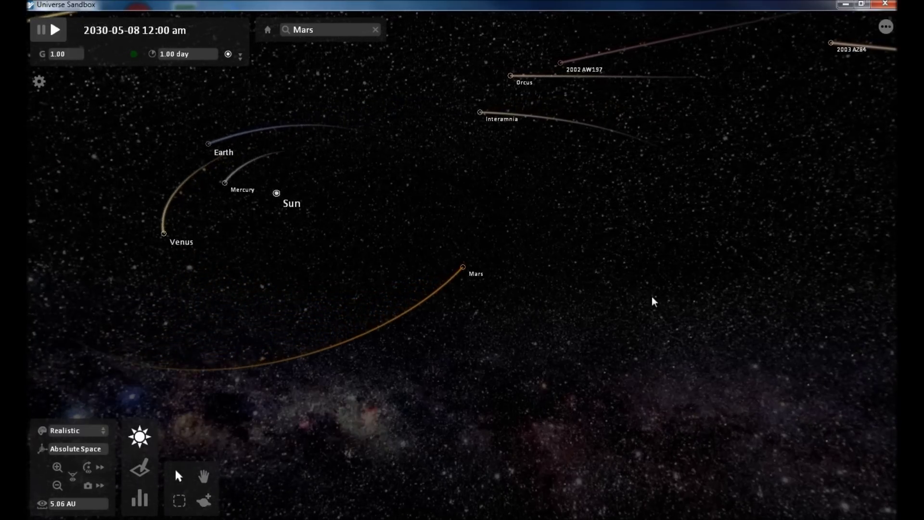
- Orbit the camera around the inner solar system, then select and centre on the Sun
{"action": "left_click_drag", "start_coordinate": [651, 296], "coordinate": [628, 256]}
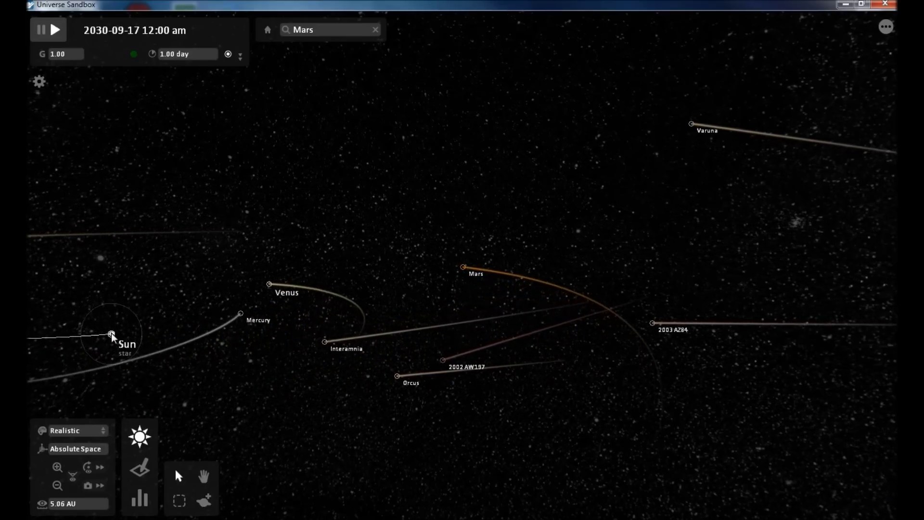
{"action": "double_click", "coordinate": [111, 333]}
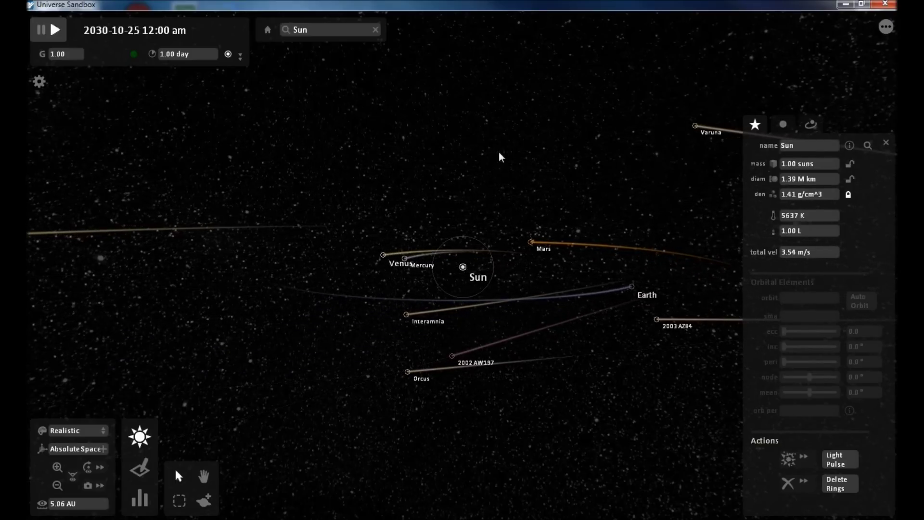
- Look down on the zoomed-out planet orbits and show the Sun's position and velocity properties
{"action": "left_click_drag", "start_coordinate": [498, 151], "coordinate": [544, 274]}
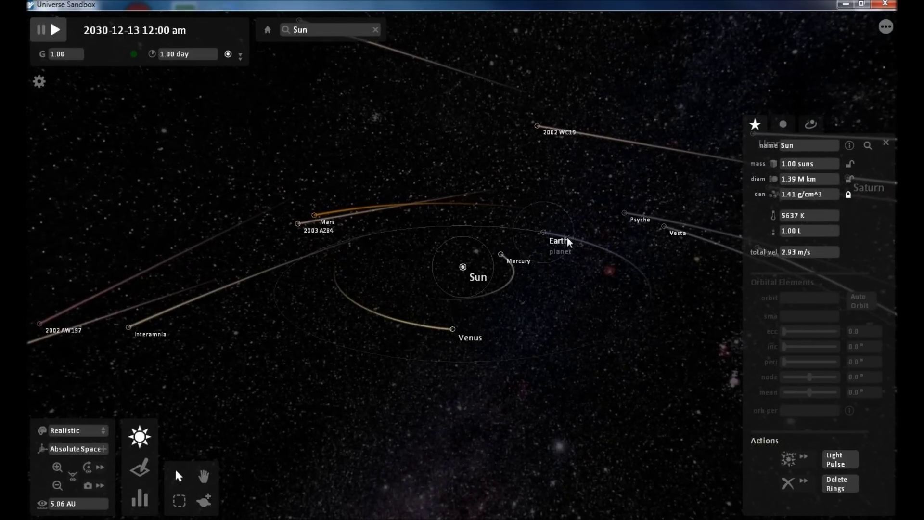
{"action": "scroll", "coordinate": [568, 240], "scroll_direction": "down", "scroll_amount": 3}
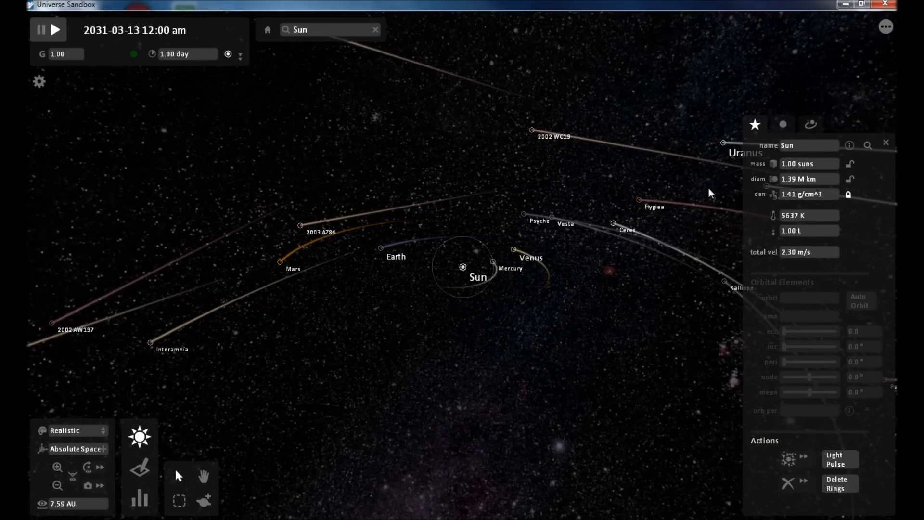
{"action": "left_click", "coordinate": [783, 126]}
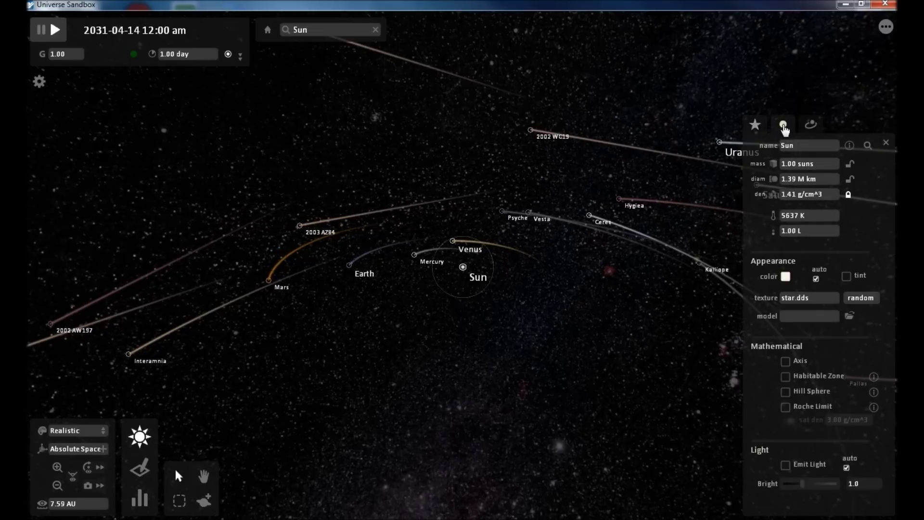
{"action": "left_click", "coordinate": [813, 126]}
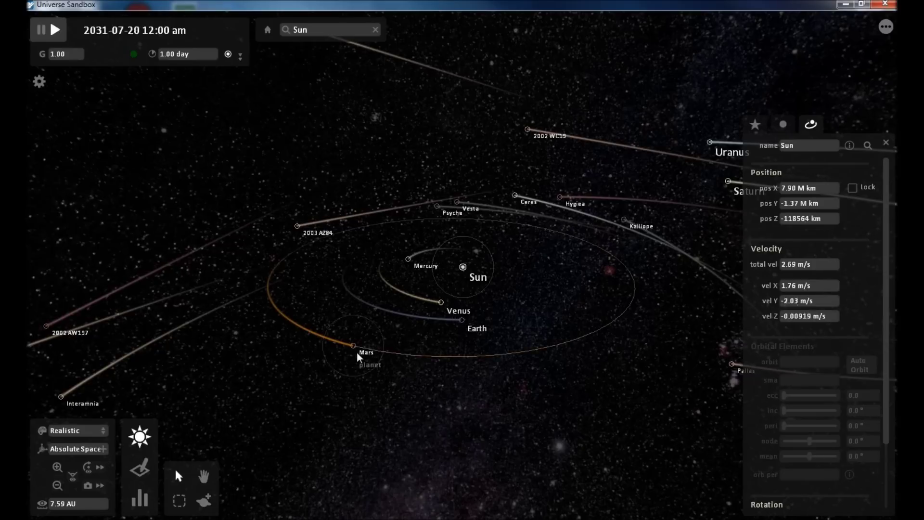
- Select Mars, pause the simulation, enable edit mode with its grid, then switch to the browser
{"action": "left_click", "coordinate": [376, 349]}
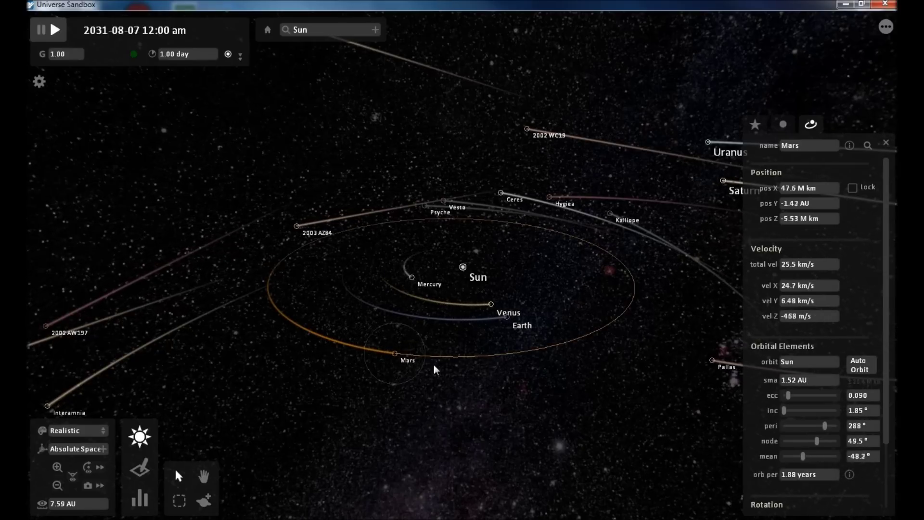
{"action": "left_click", "coordinate": [55, 32]}
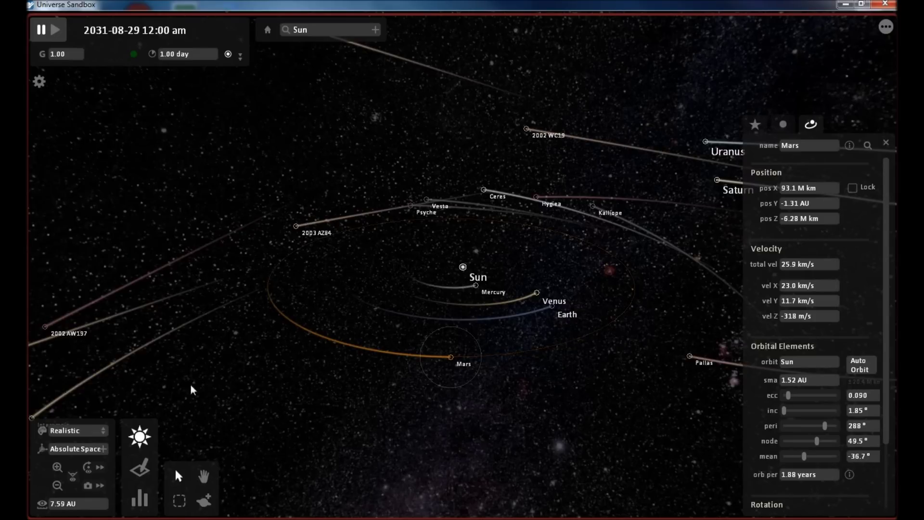
{"action": "left_click", "coordinate": [141, 472]}
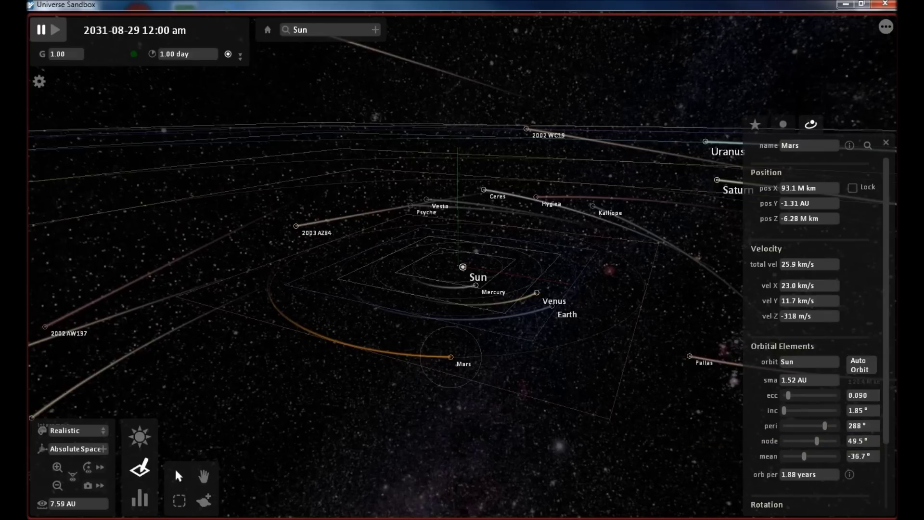
{"action": "key", "text": "alt+Tab"}
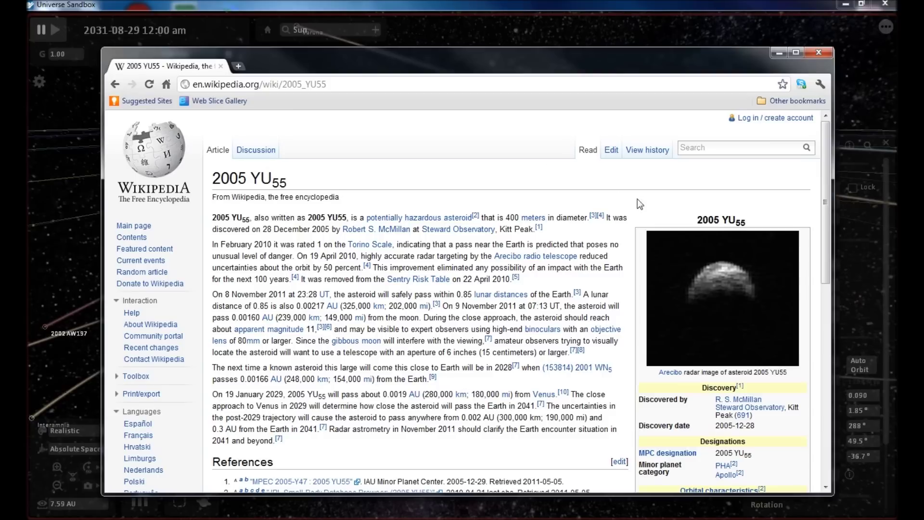
- Scroll the 2005 YU55 article to its orbit data: aphelion 1.6329 AU, perihelion 0.65241 AU
{"action": "scroll", "coordinate": [639, 198], "scroll_direction": "down", "scroll_amount": 5}
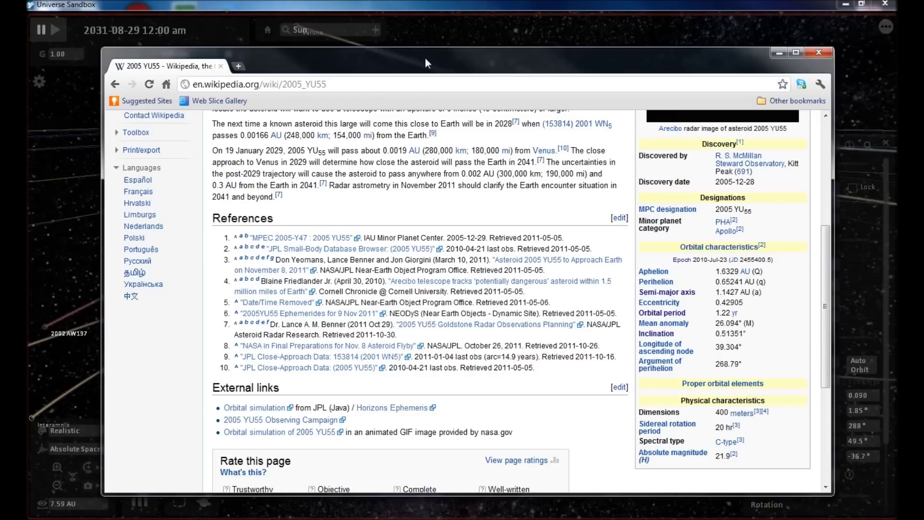
- Minimize Chrome and reopen Mars's panel showing 1.52 AU semi-major axis, 0.090 eccentricity
{"action": "left_click", "coordinate": [779, 52]}
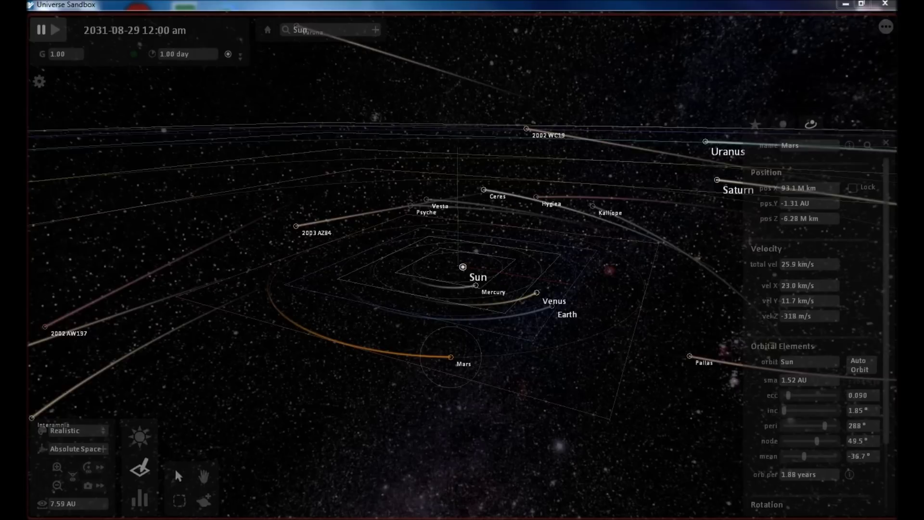
{"action": "left_click", "coordinate": [588, 340]}
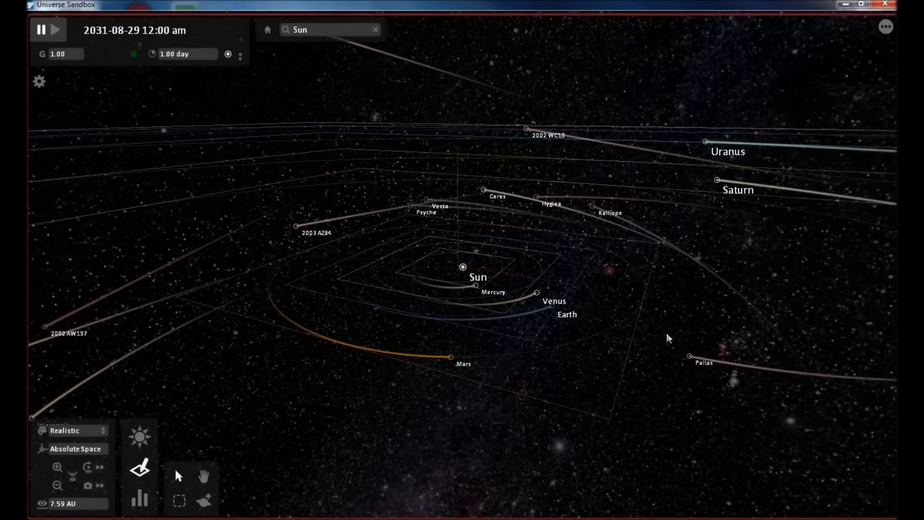
{"action": "left_click", "coordinate": [454, 357]}
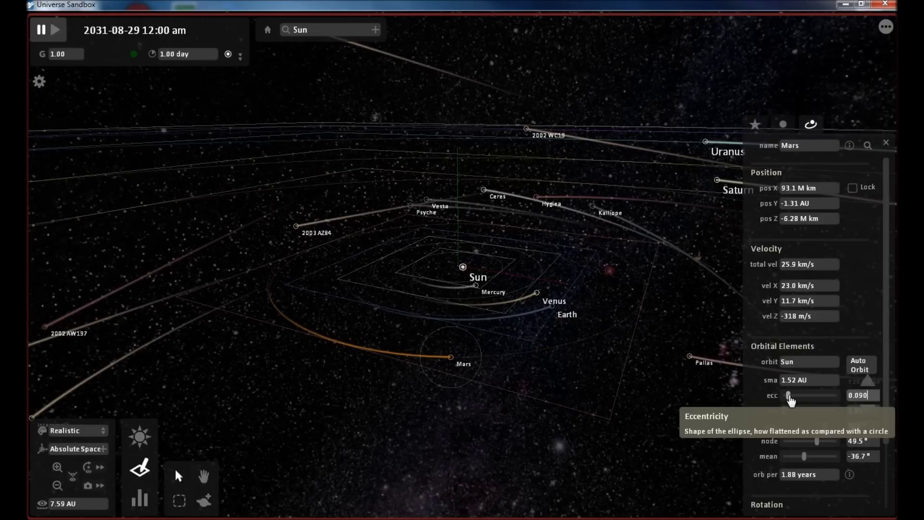
{"action": "left_click", "coordinate": [869, 395]}
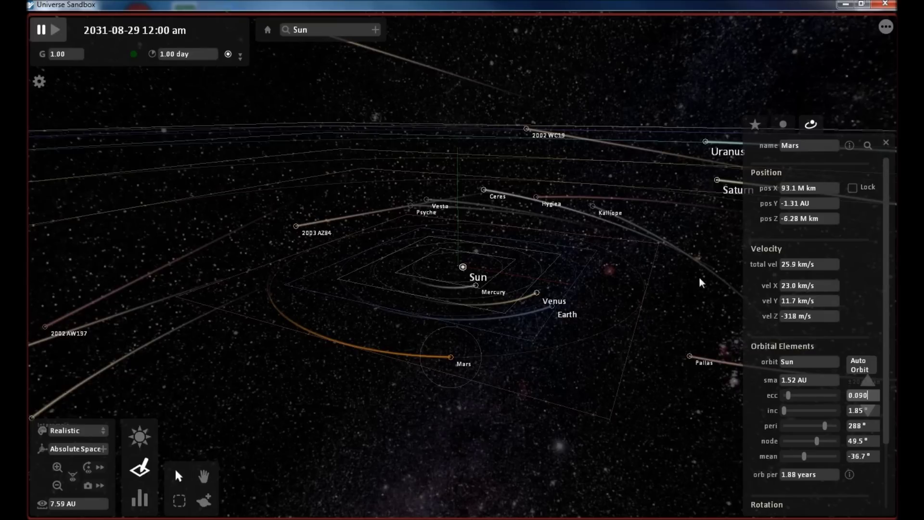
- Commit the 0.090 value in Mars's ecc field to draw its complete orbit ellipse
{"action": "key", "text": "Return"}
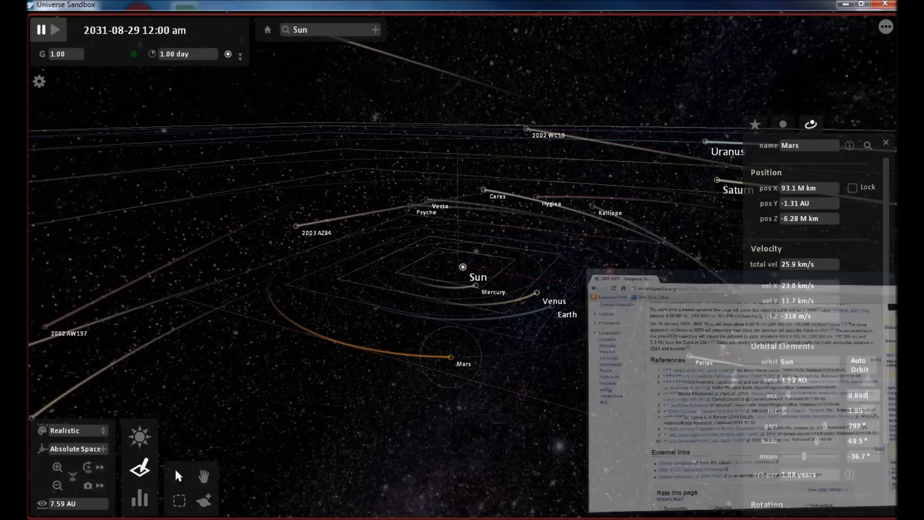